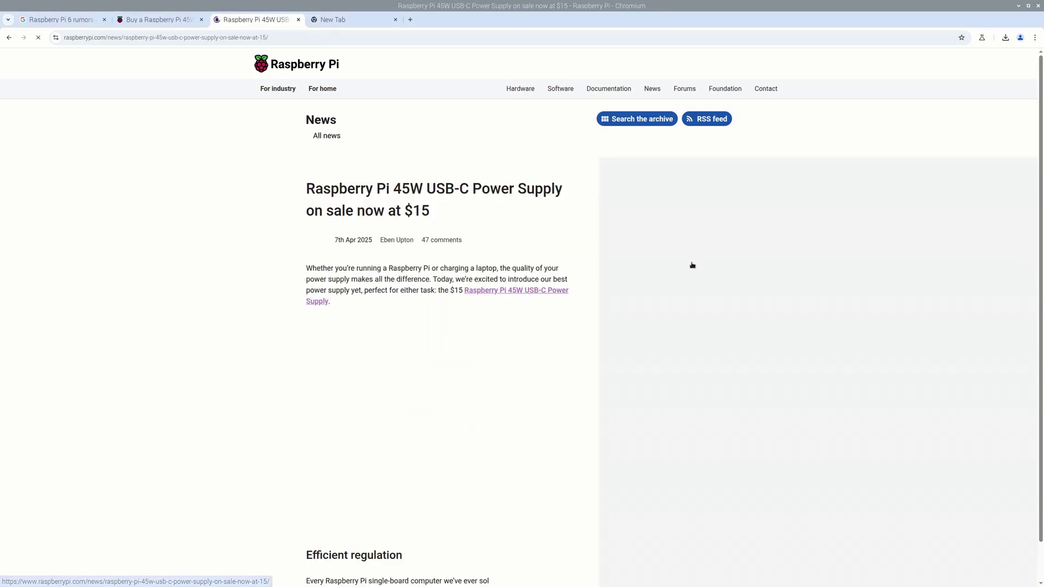
pyautogui.scroll(-1, 448, 257)
pyautogui.scroll(-5, 447, 255)
pyautogui.scroll(-1, 446, 251)
pyautogui.scroll(-3, 447, 251)
pyautogui.scroll(-3, 447, 252)
pyautogui.scroll(-4, 445, 252)
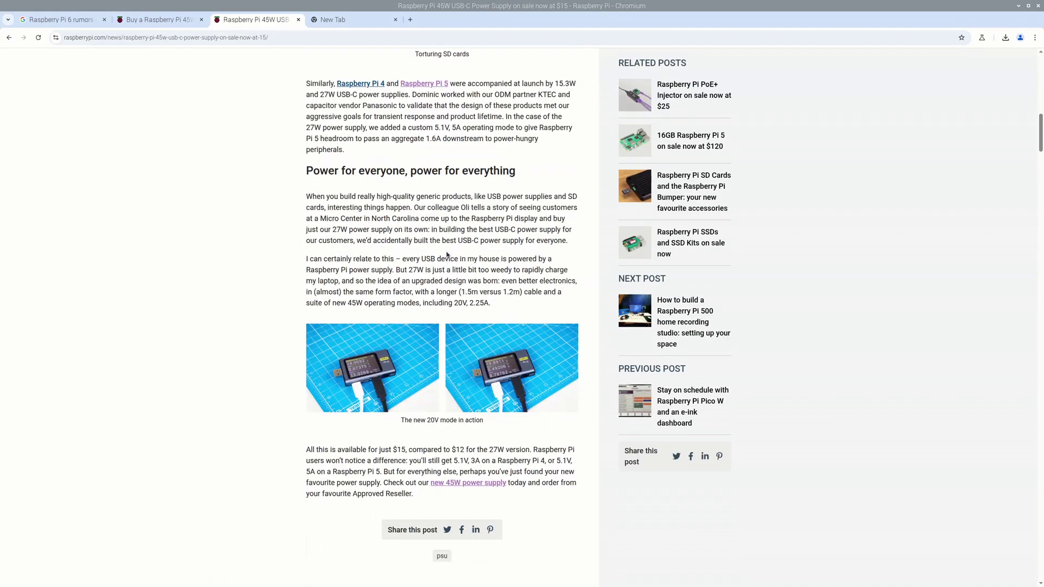